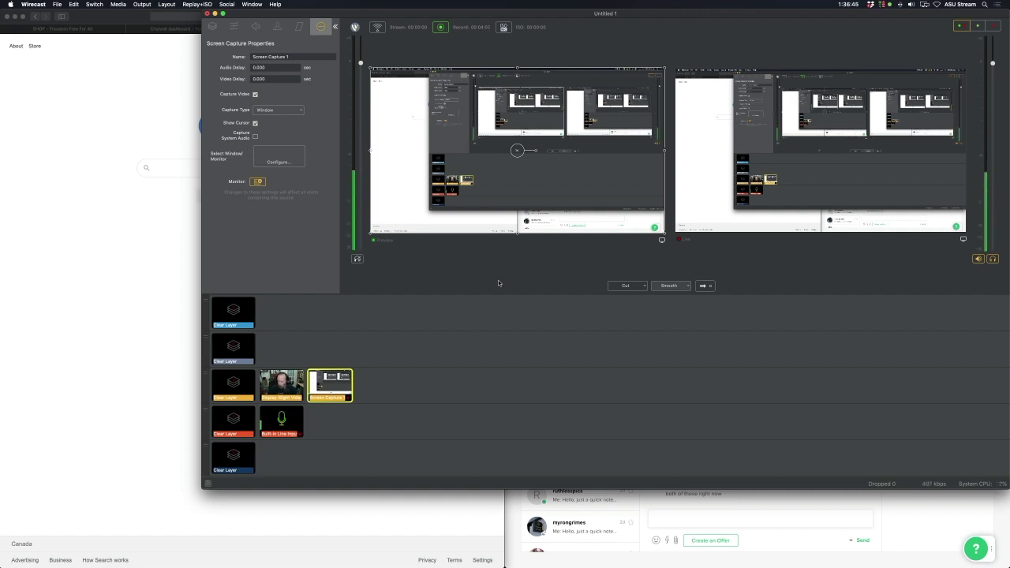
# Step: Add the Skype contact's NDI network source as a new shot on Main Layer 3 and take it live
pyautogui.click(377, 385)
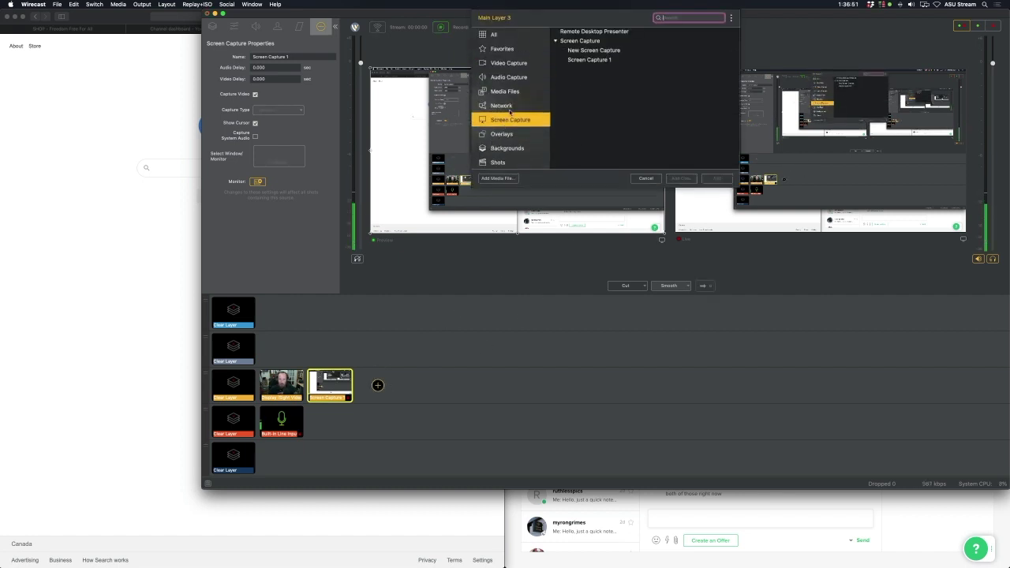
pyautogui.click(512, 107)
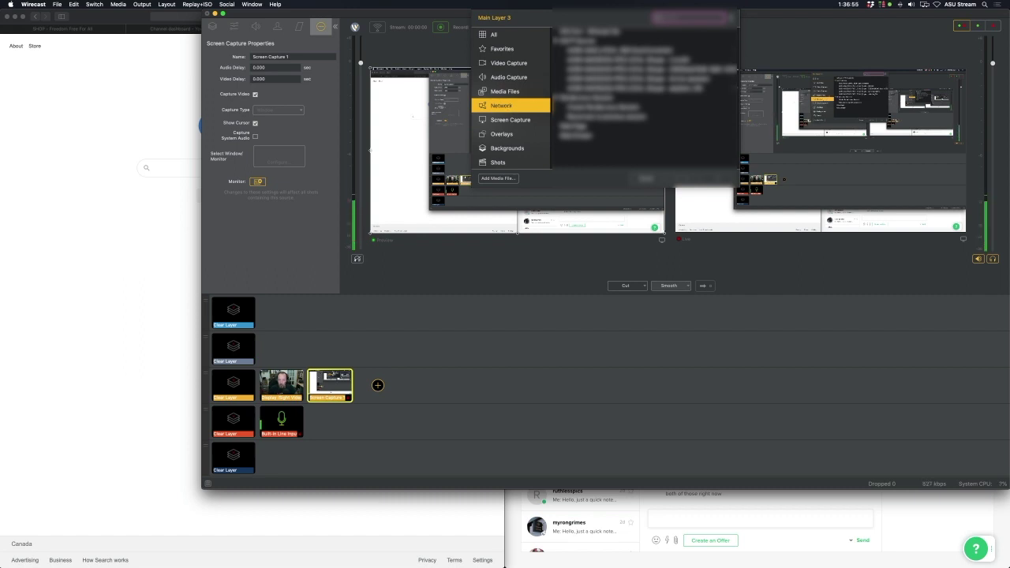
pyautogui.click(645, 88)
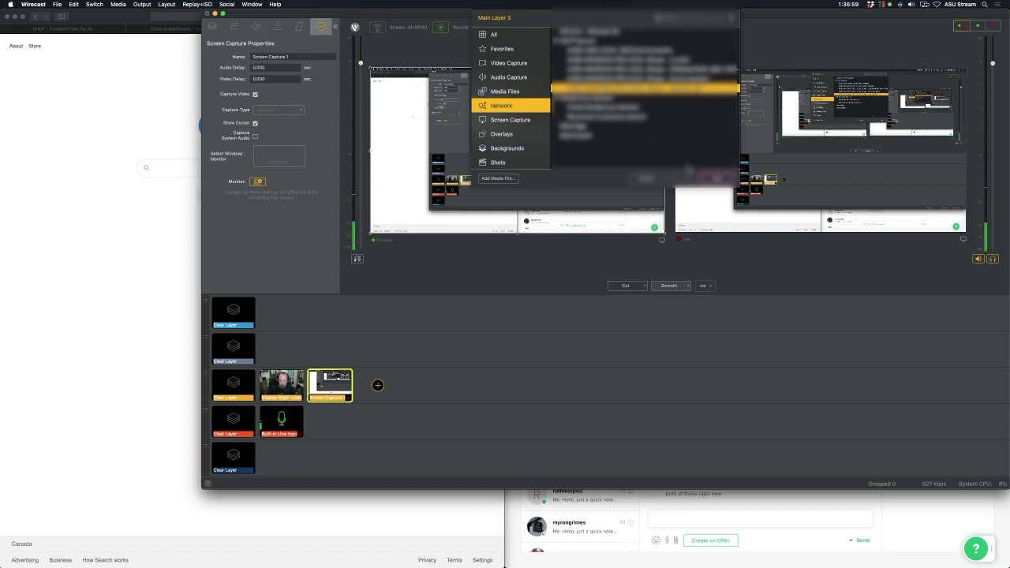
pyautogui.click(716, 179)
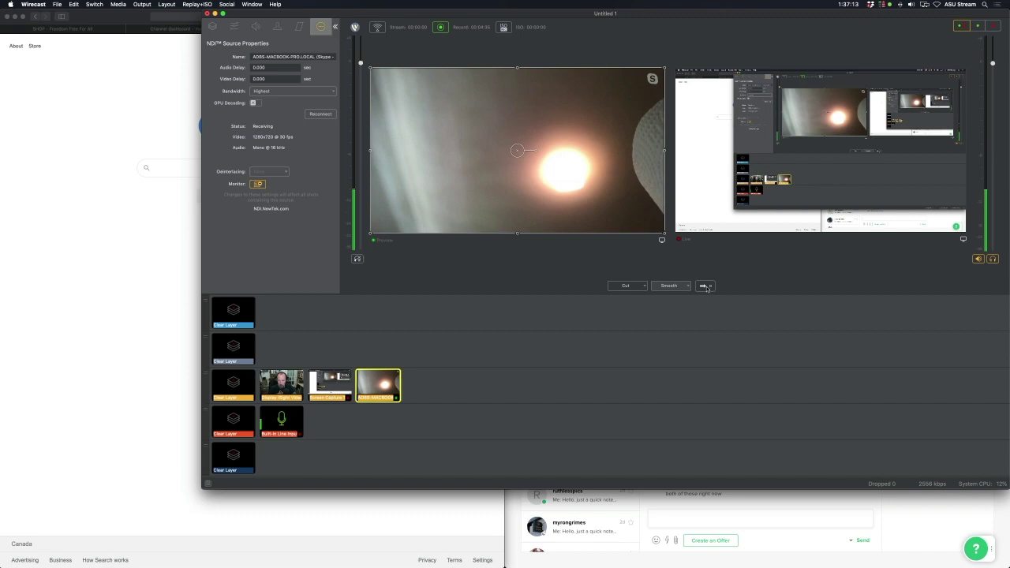
pyautogui.click(706, 287)
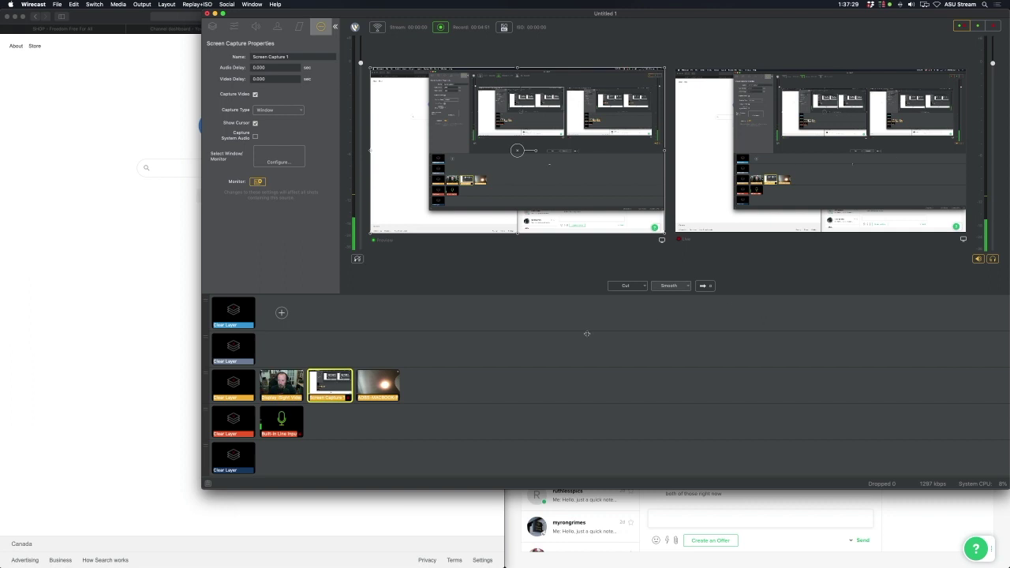
# Step: Scale the Skype NDI shot down in the preview to fill about the right half of the frame width
pyautogui.click(375, 382)
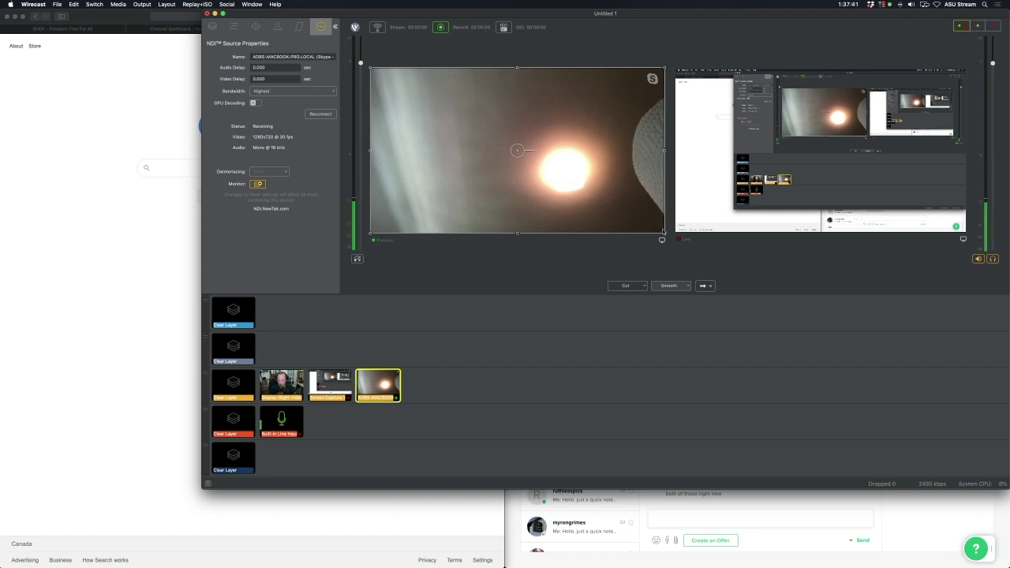
pyautogui.moveTo(663, 235); pyautogui.dragTo(562, 175)
pyautogui.moveTo(522, 150); pyautogui.dragTo(625, 177)
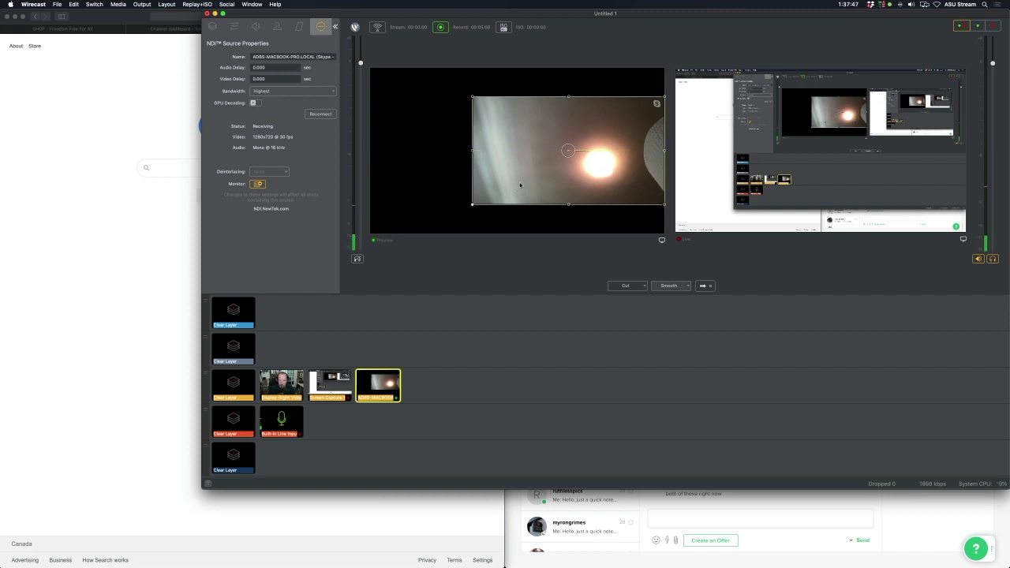
pyautogui.moveTo(520, 185); pyautogui.dragTo(518, 180)
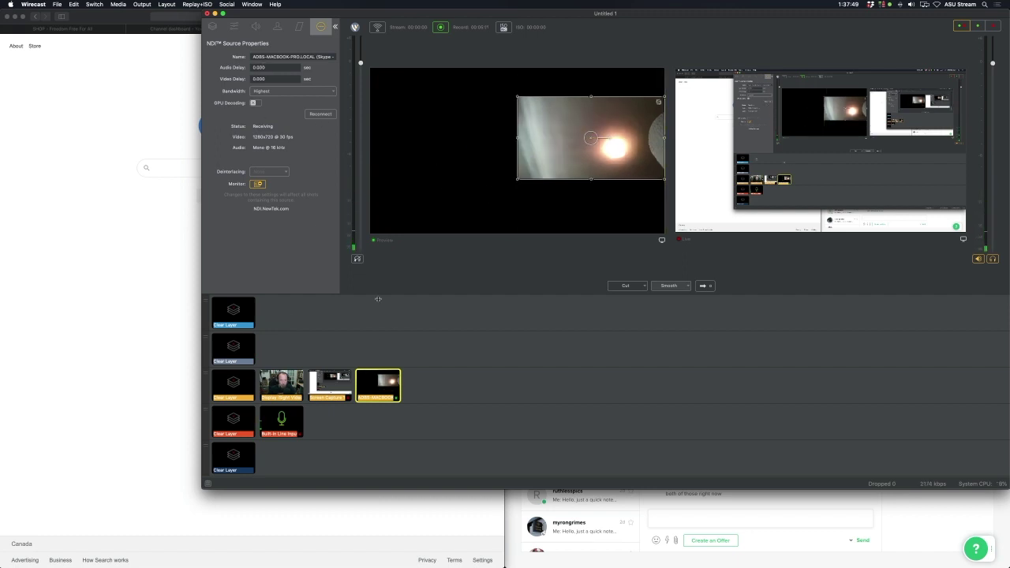
# Step: Add Display iSight Video as a second layer of the Skype shot and scale it to the frame's left half, beside the caller
pyautogui.click(212, 26)
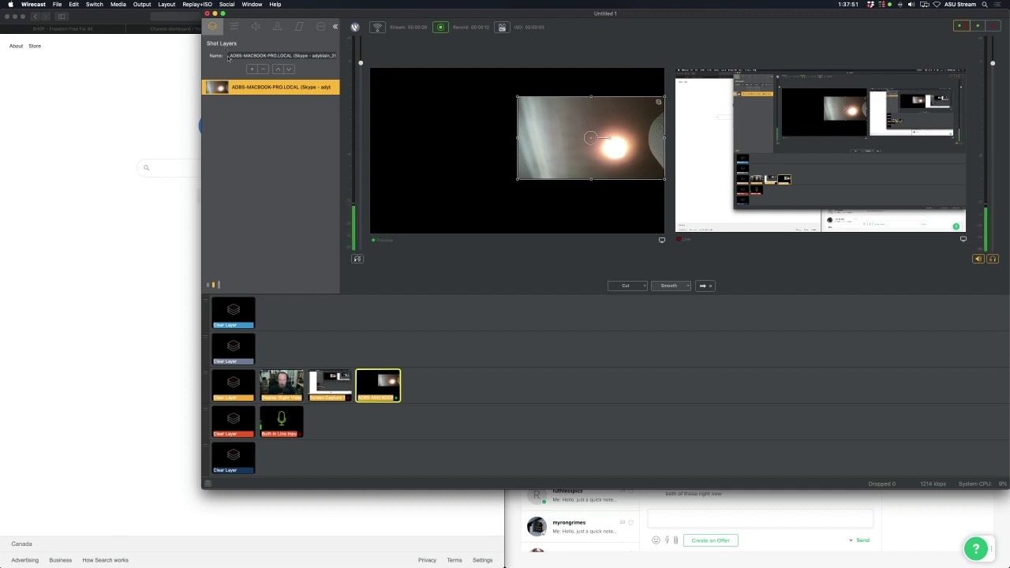
pyautogui.click(252, 69)
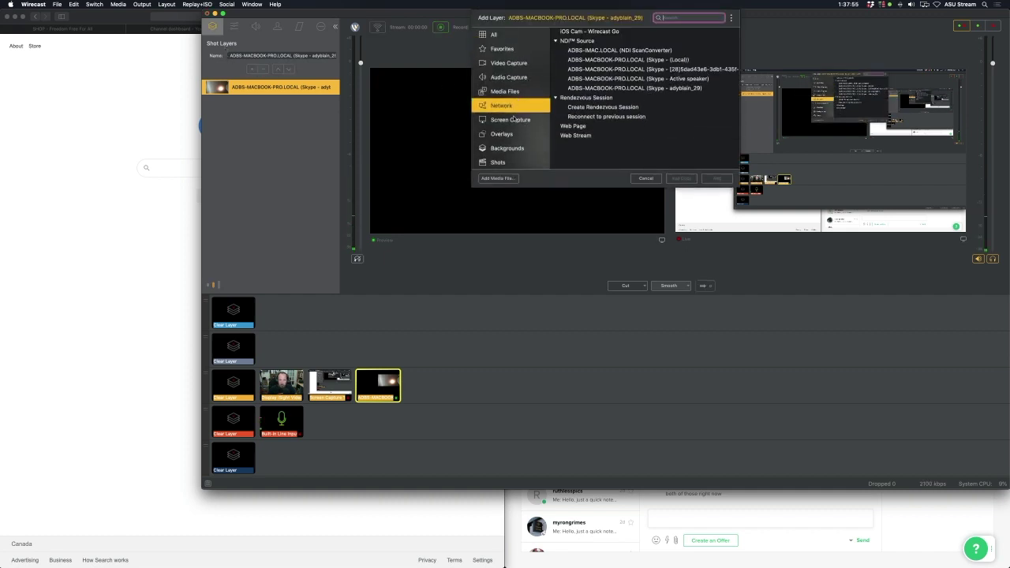
pyautogui.click(545, 64)
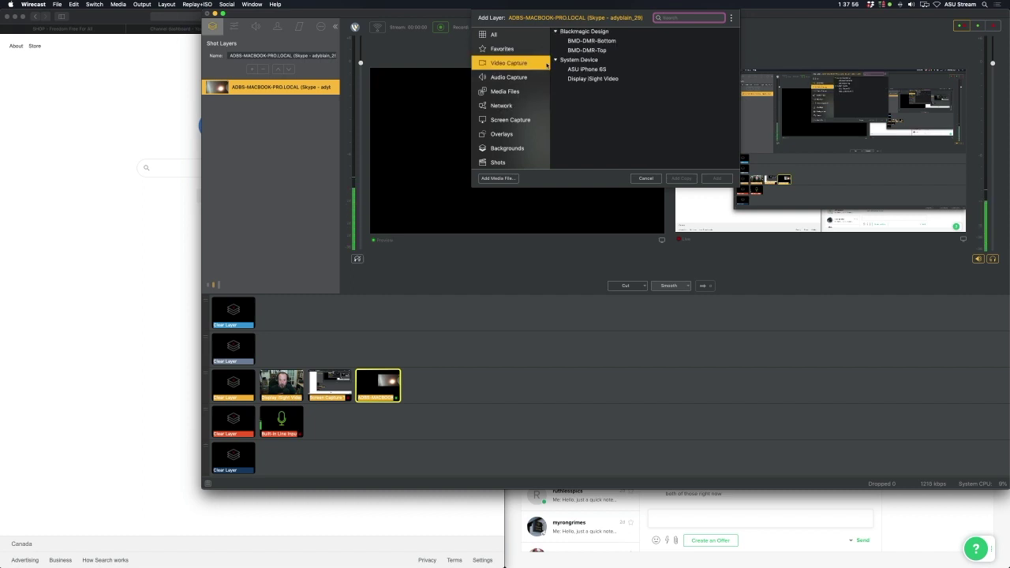
pyautogui.click(606, 79)
pyautogui.click(718, 179)
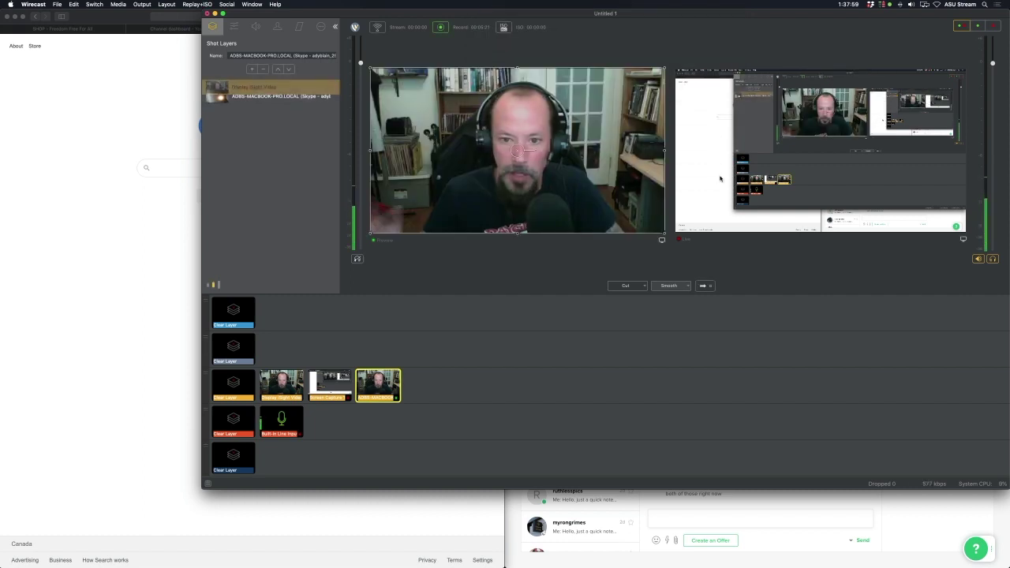
pyautogui.moveTo(664, 234); pyautogui.dragTo(491, 168)
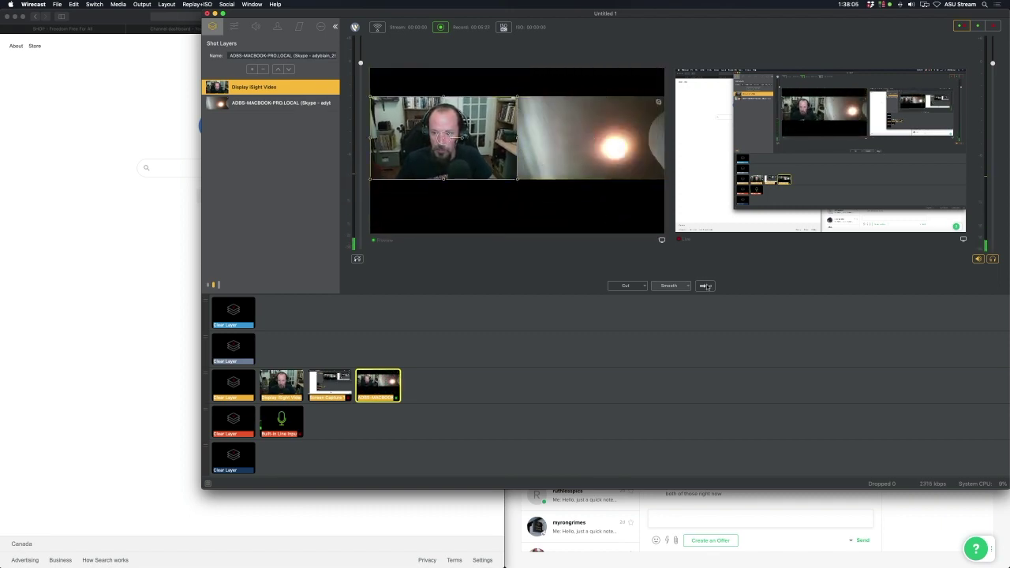
# Step: Take the side-by-side webcam and Skype shot live, switch back, and take the Display iSight Video shot live
pyautogui.click(705, 285)
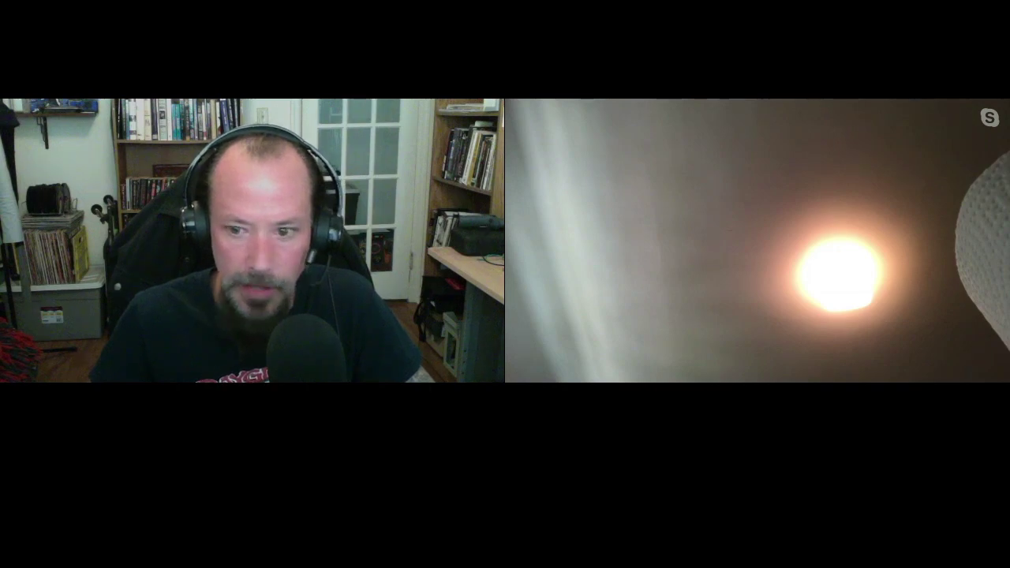
pyautogui.click(706, 286)
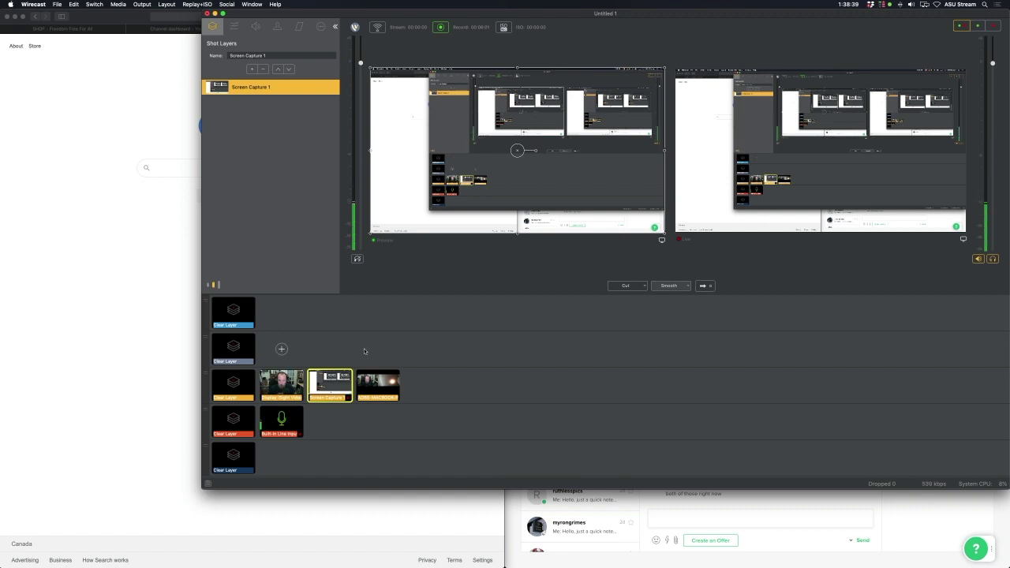
pyautogui.click(282, 385)
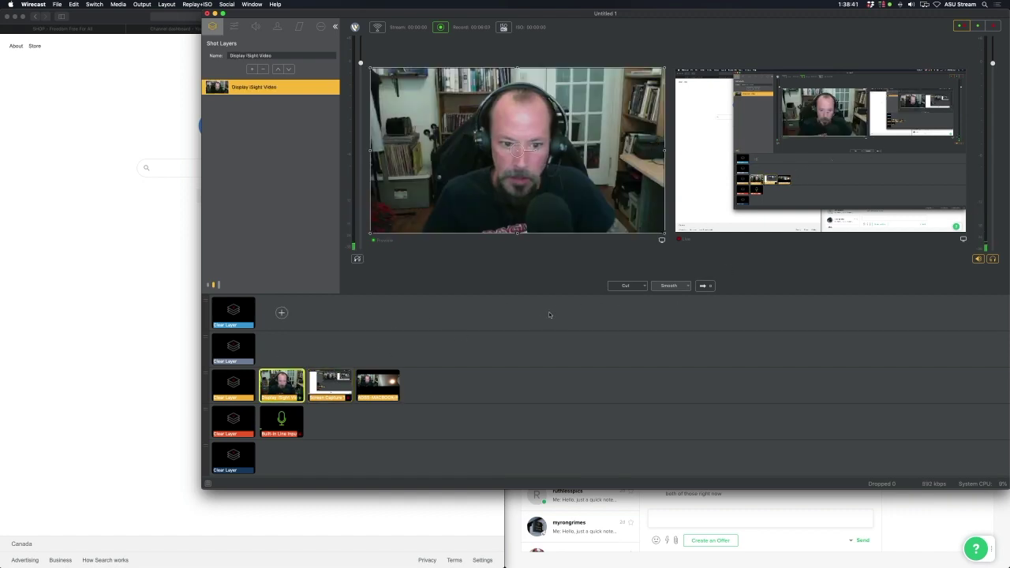
pyautogui.click(701, 285)
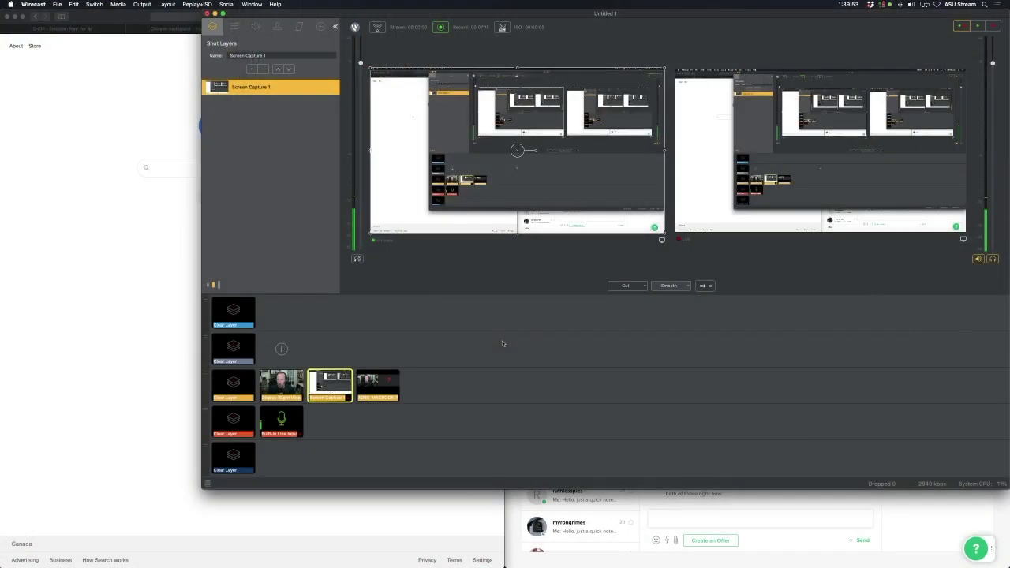
# Step: Start a new session from the Rendezvous Dashboard and copy its invitation URL
pyautogui.click(259, 3)
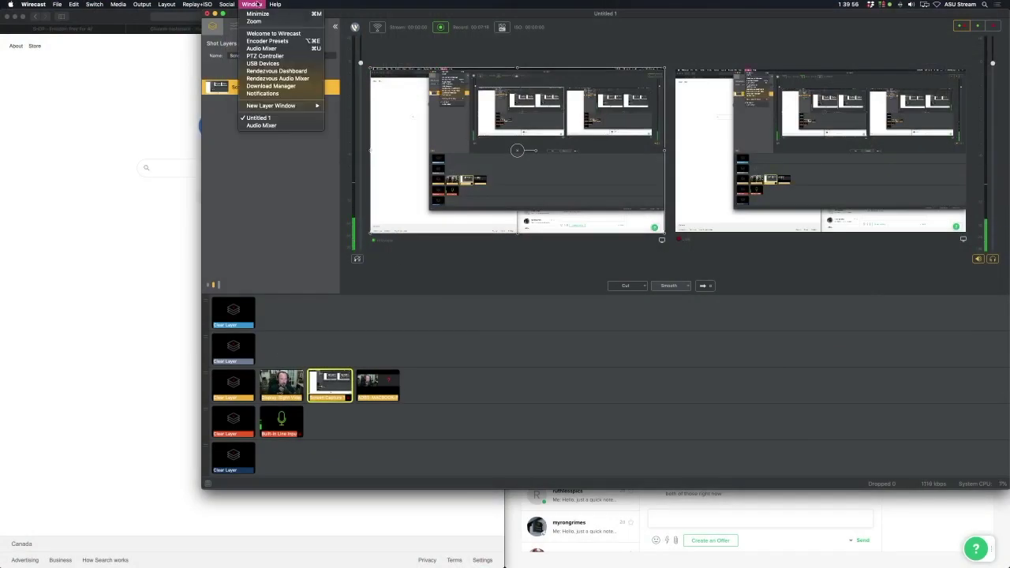
pyautogui.click(308, 72)
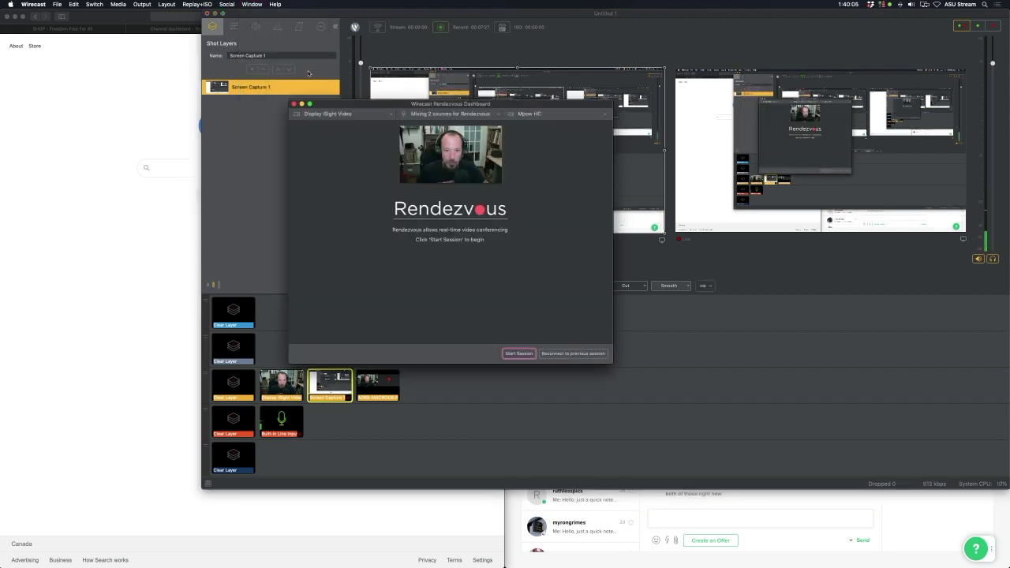
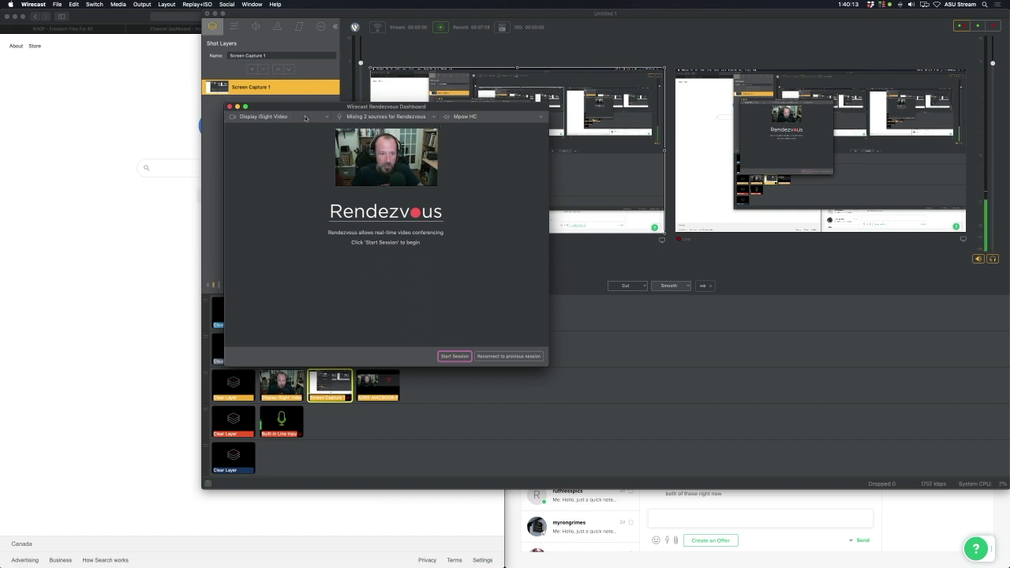
pyautogui.click(389, 117)
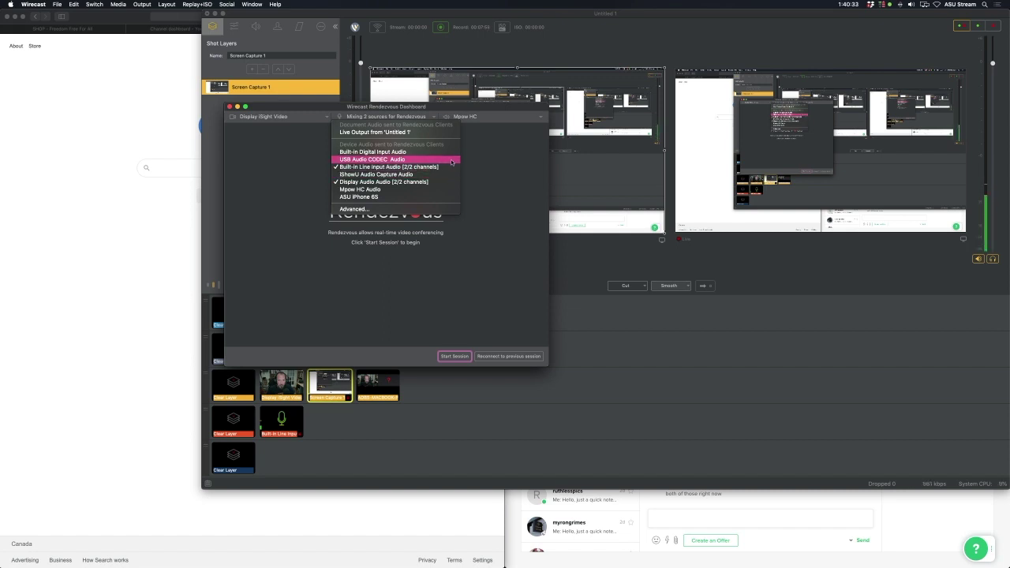
pyautogui.click(498, 170)
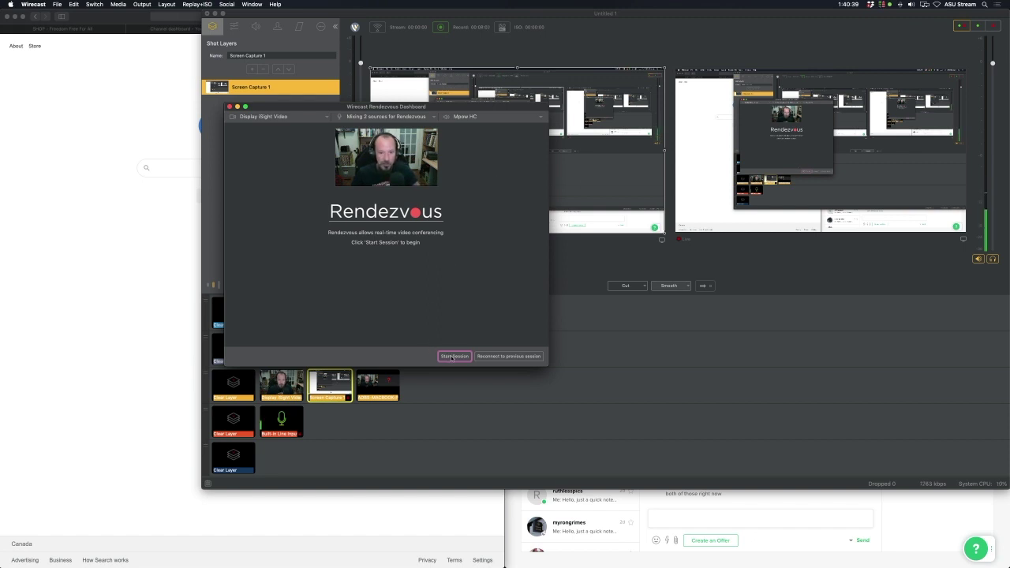
pyautogui.click(453, 356)
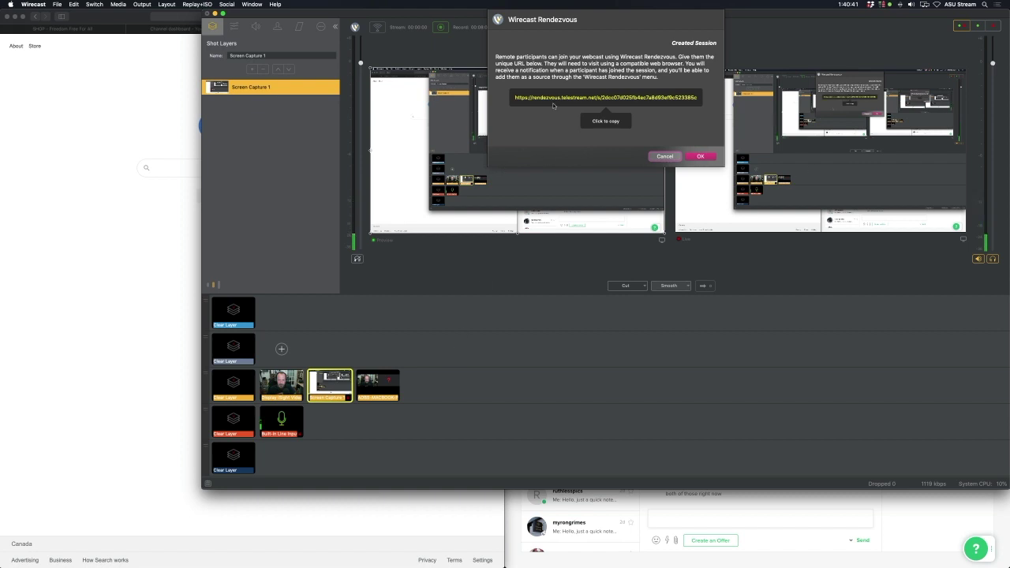
pyautogui.click(604, 122)
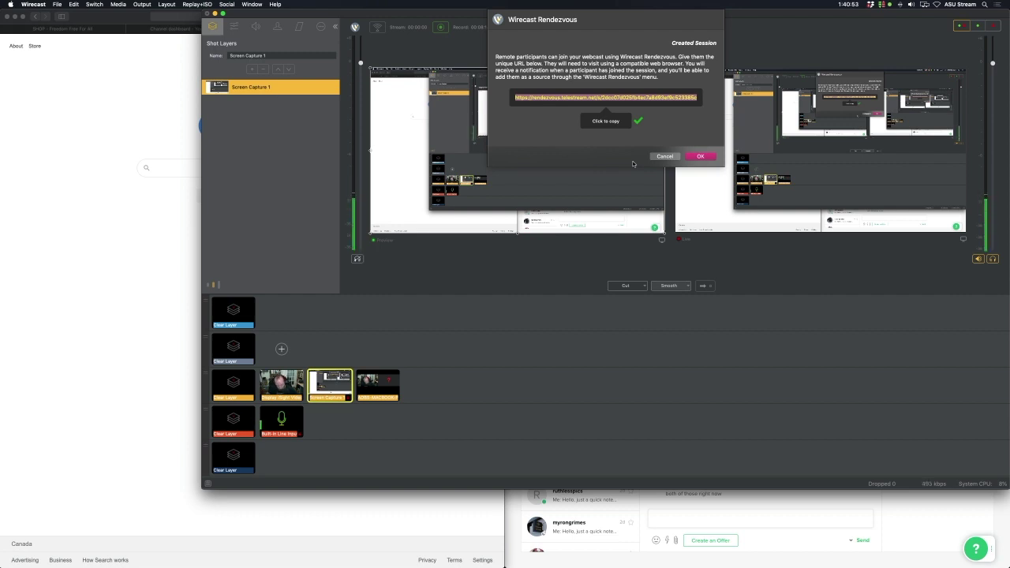
# Step: Switch to Skype, open the guest's conversation, and send the copied Rendezvous session URL
pyautogui.press('super+space')
pyautogui.write('saf')
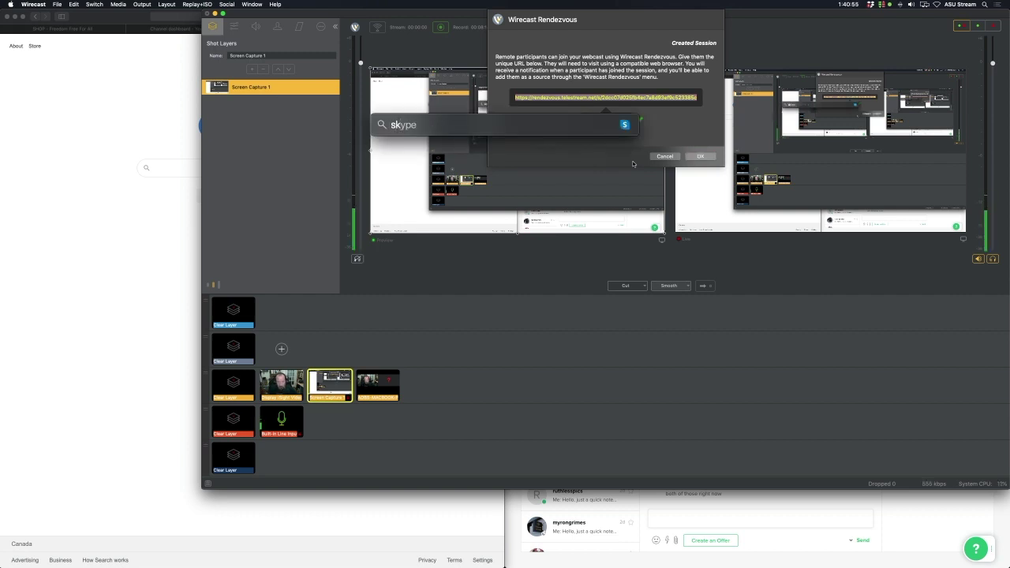
pyautogui.press('Return')
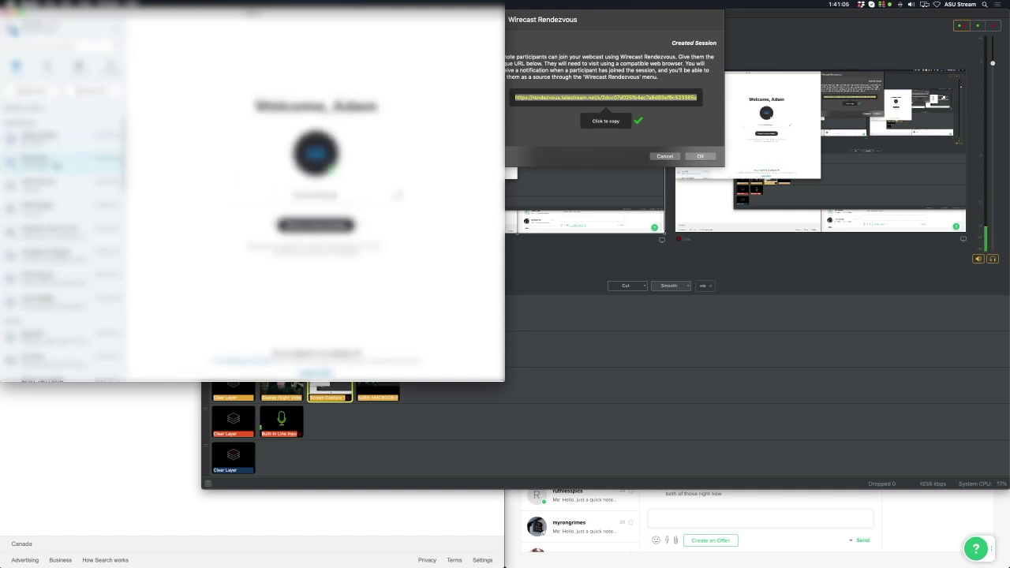
pyautogui.click(47, 161)
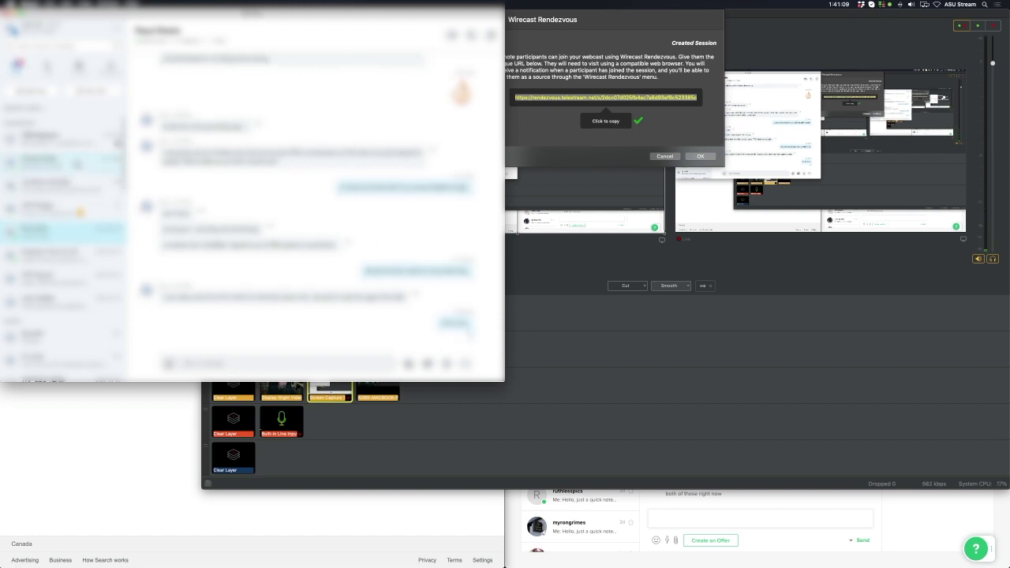
pyautogui.click(77, 164)
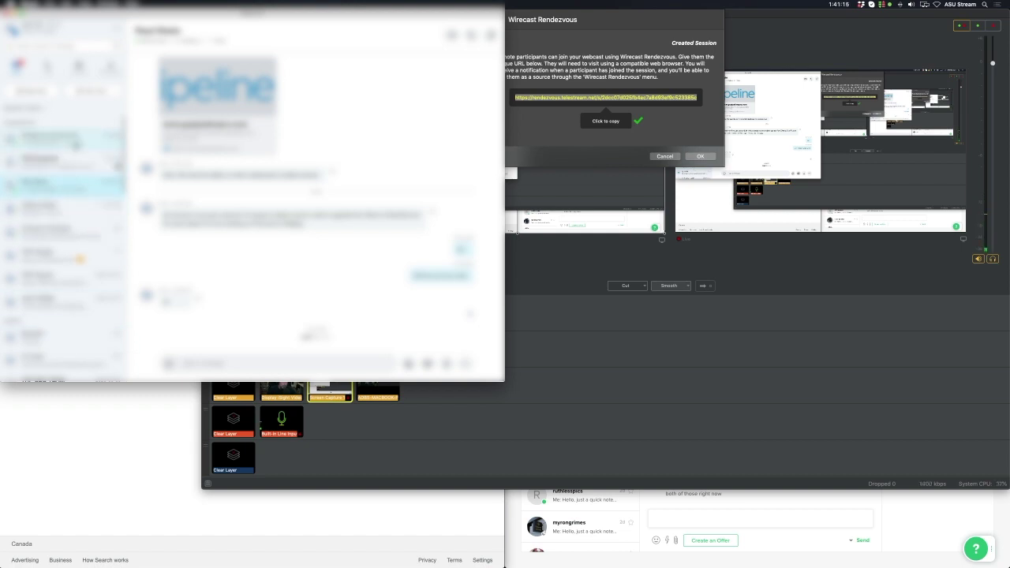
pyautogui.click(76, 142)
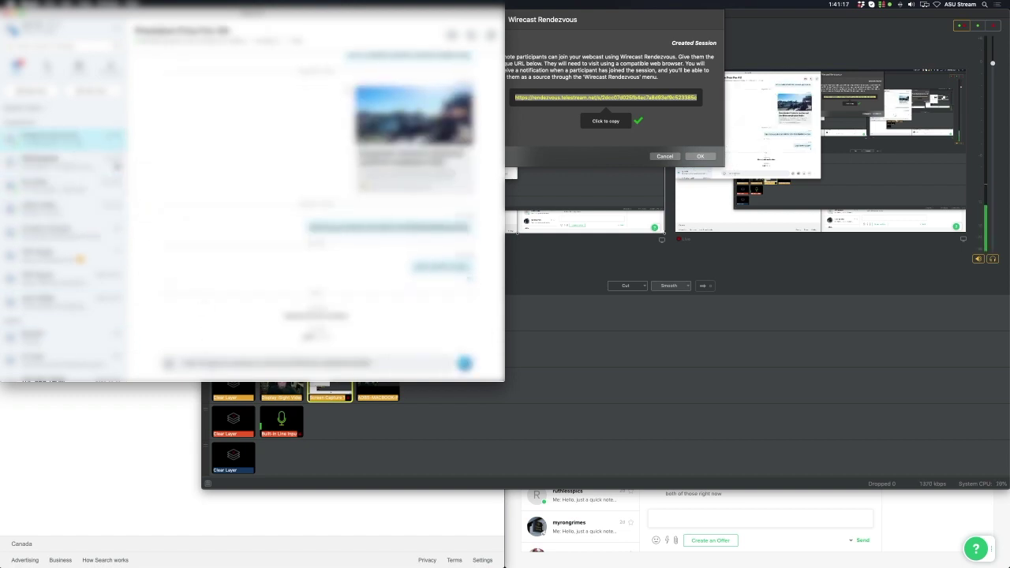
pyautogui.click(464, 363)
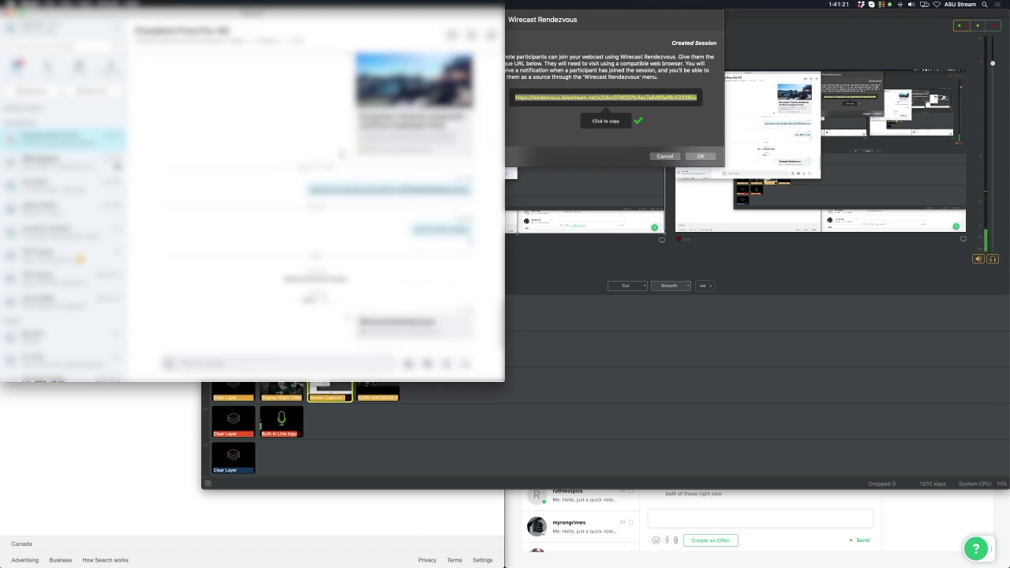
# Step: Return to Wirecast, accept the created session dialog, and move the Rendezvous Dashboard aside to uncover the main window
pyautogui.click(618, 155)
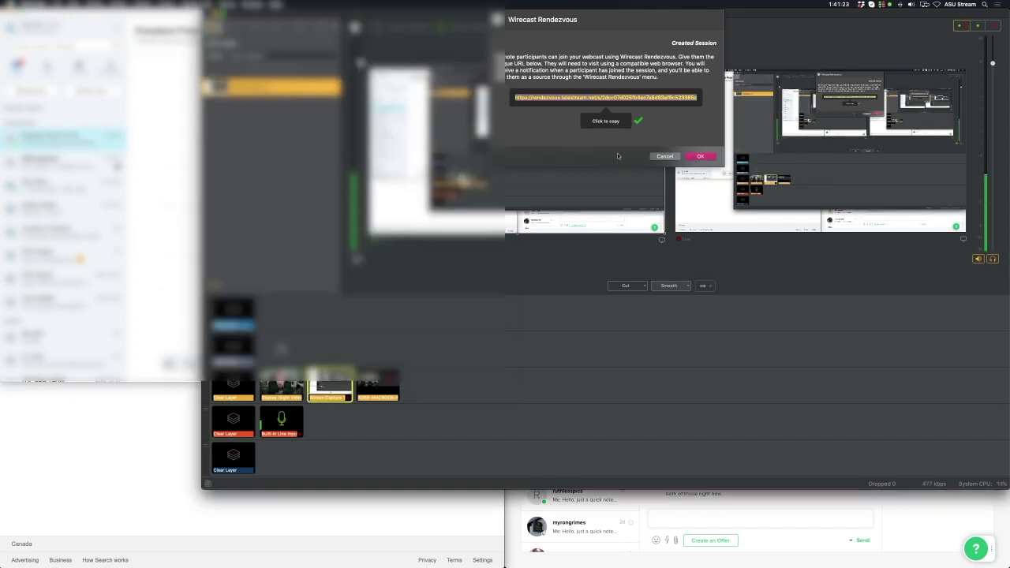
pyautogui.click(175, 187)
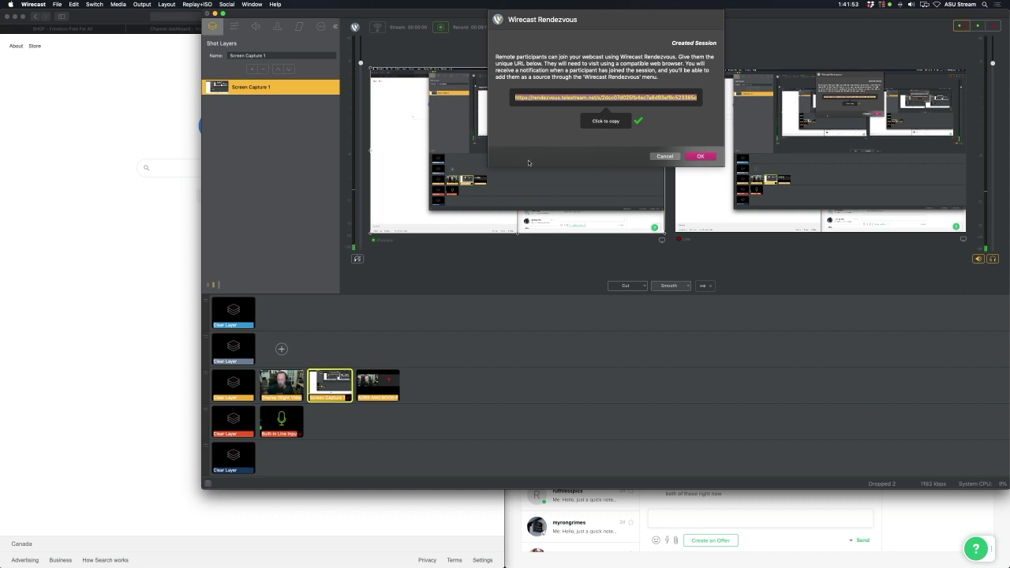
pyautogui.click(698, 157)
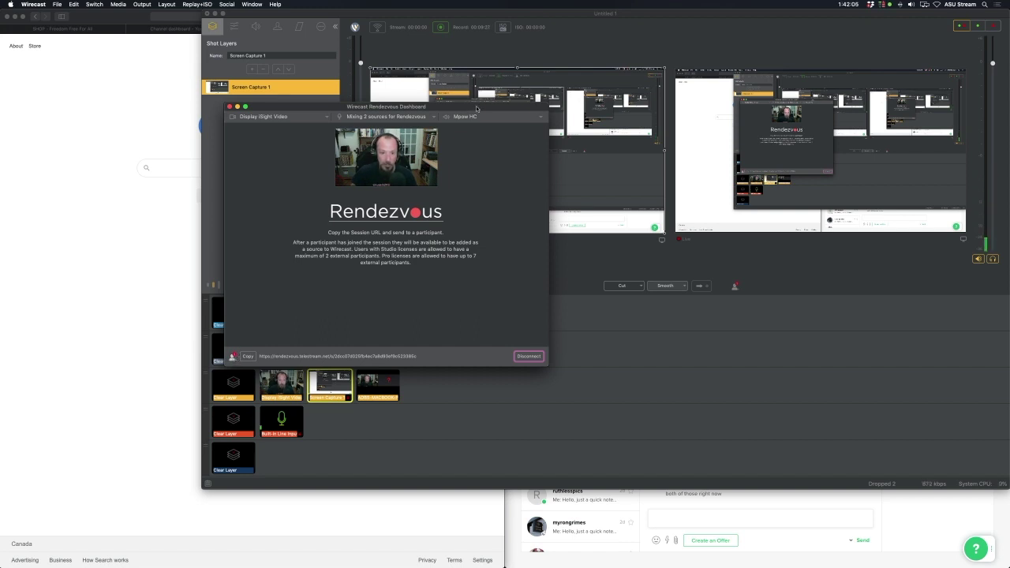
pyautogui.moveTo(524, 106); pyautogui.dragTo(321, 188)
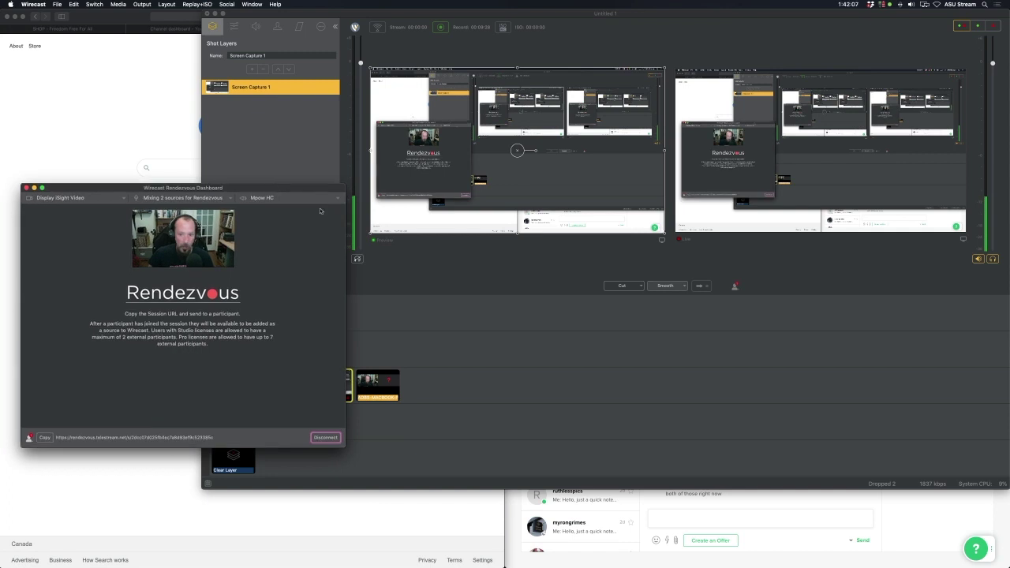
pyautogui.click(351, 339)
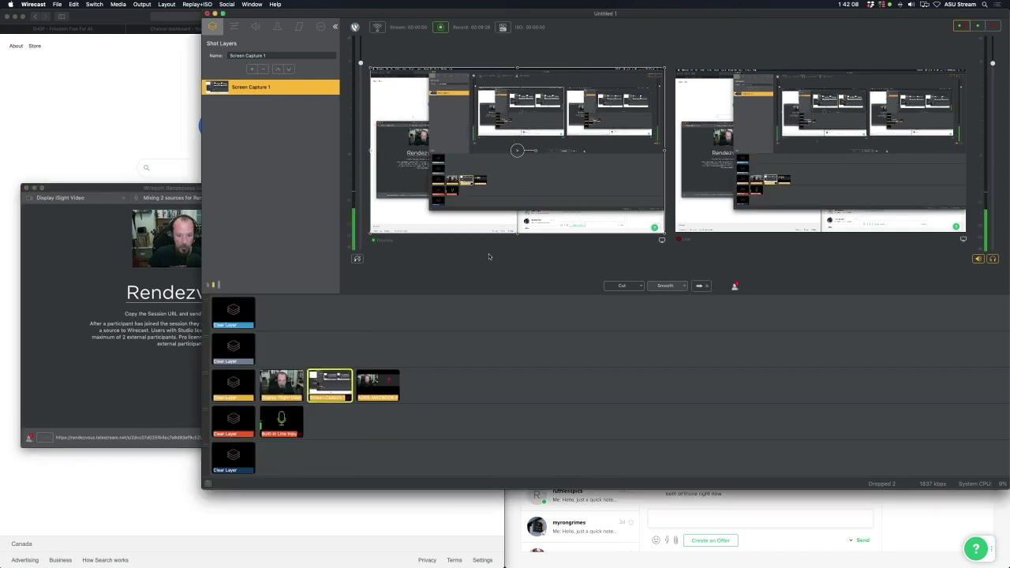
# Step: Admit the waiting guest to the Rendezvous session from the network sources for Main Layer 3
pyautogui.click(425, 385)
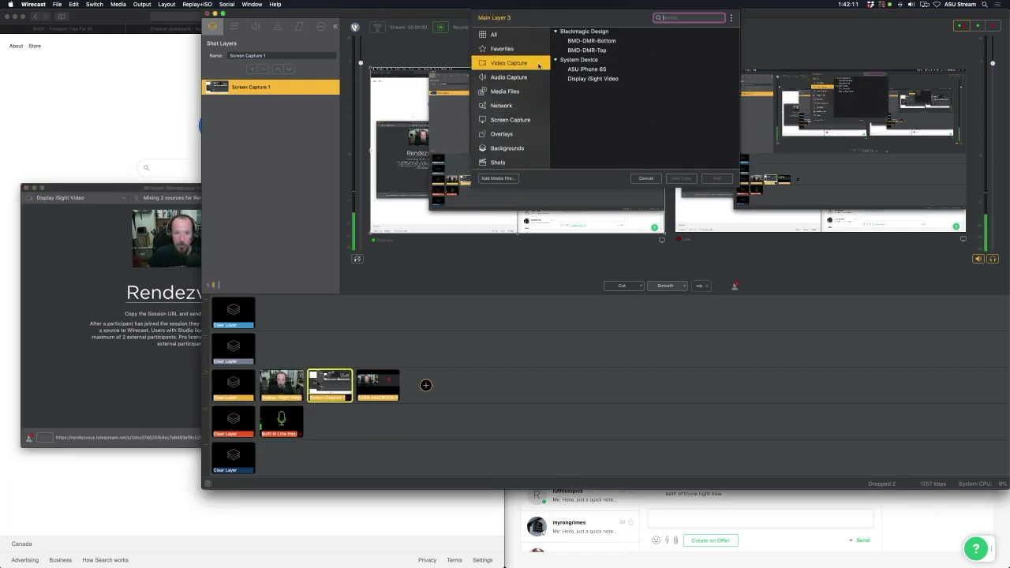
pyautogui.click(521, 106)
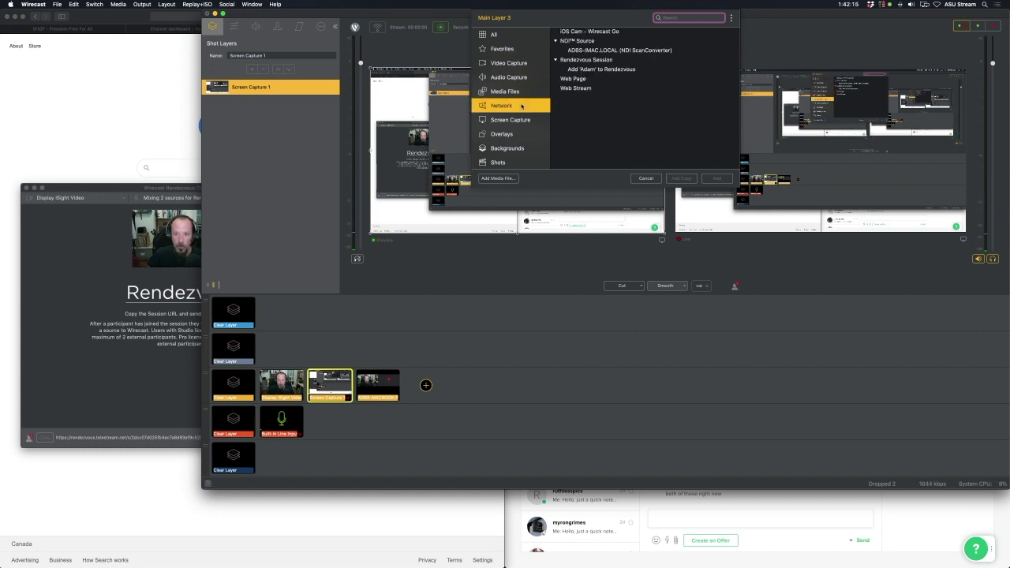
pyautogui.click(593, 69)
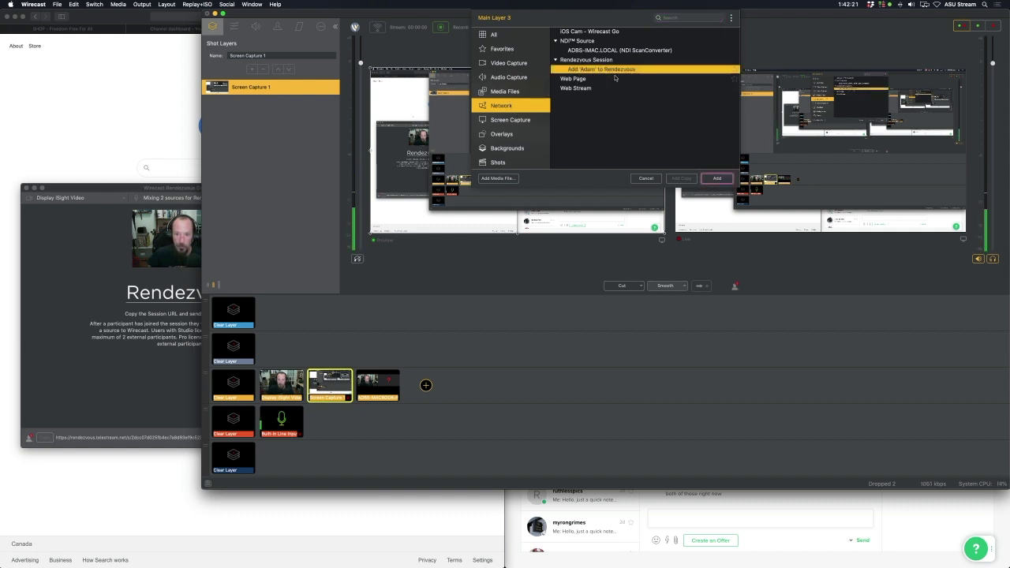
pyautogui.click(717, 178)
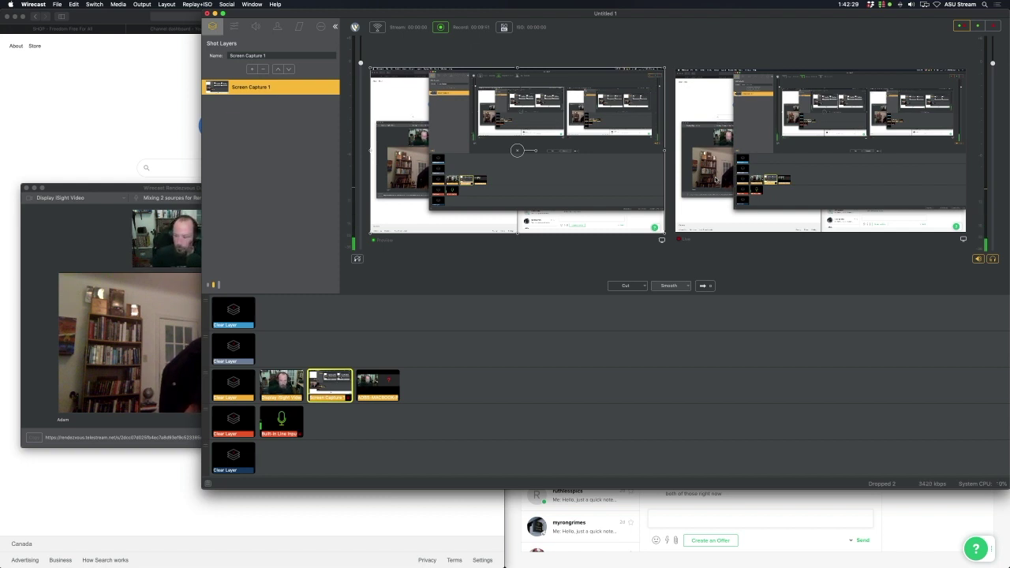
# Step: In the Rendezvous Dashboard, set the video sent to the guest to Live Output from 'Untitled 1' and return to the main window
pyautogui.click(179, 250)
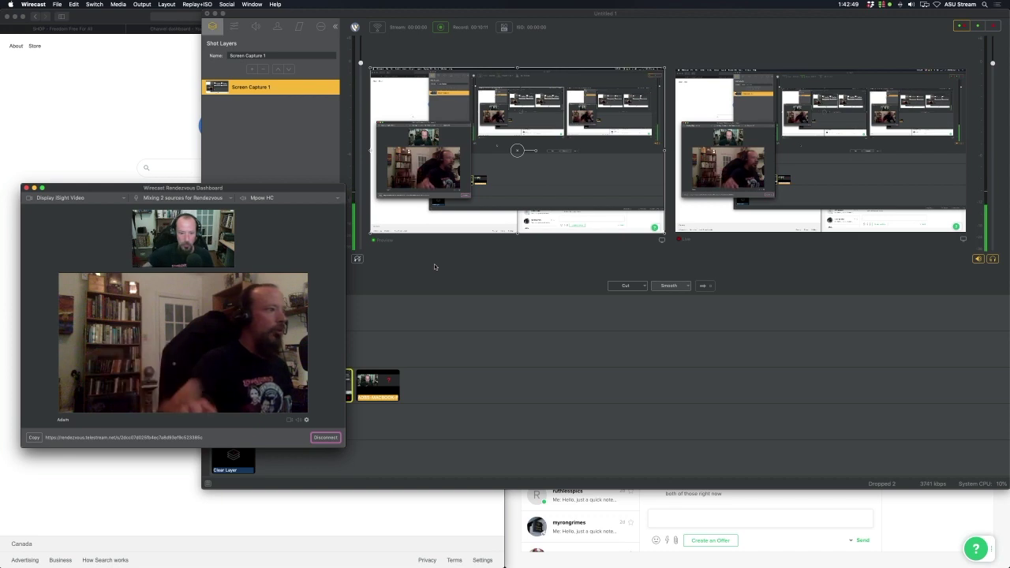
pyautogui.click(479, 352)
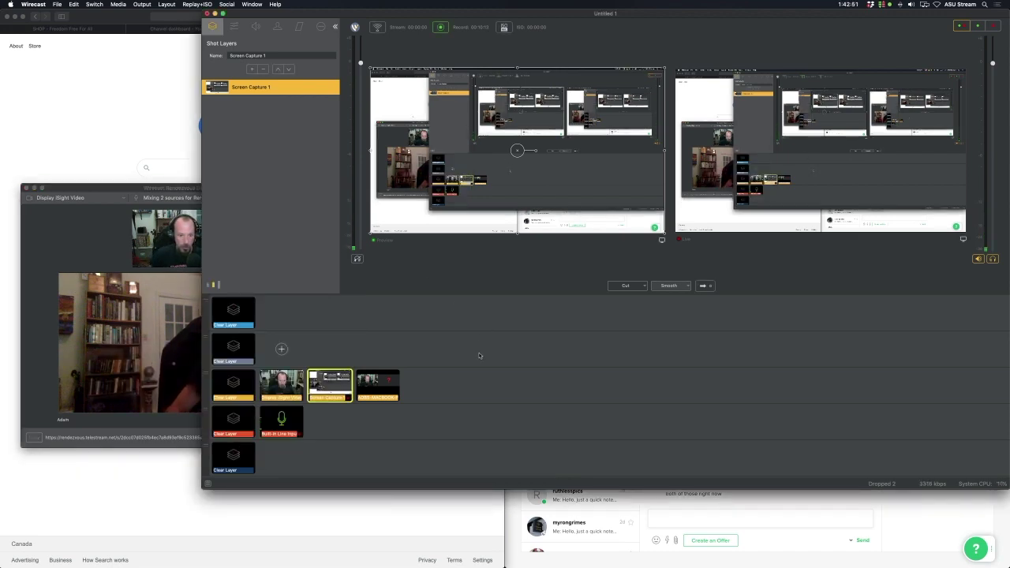
pyautogui.click(119, 192)
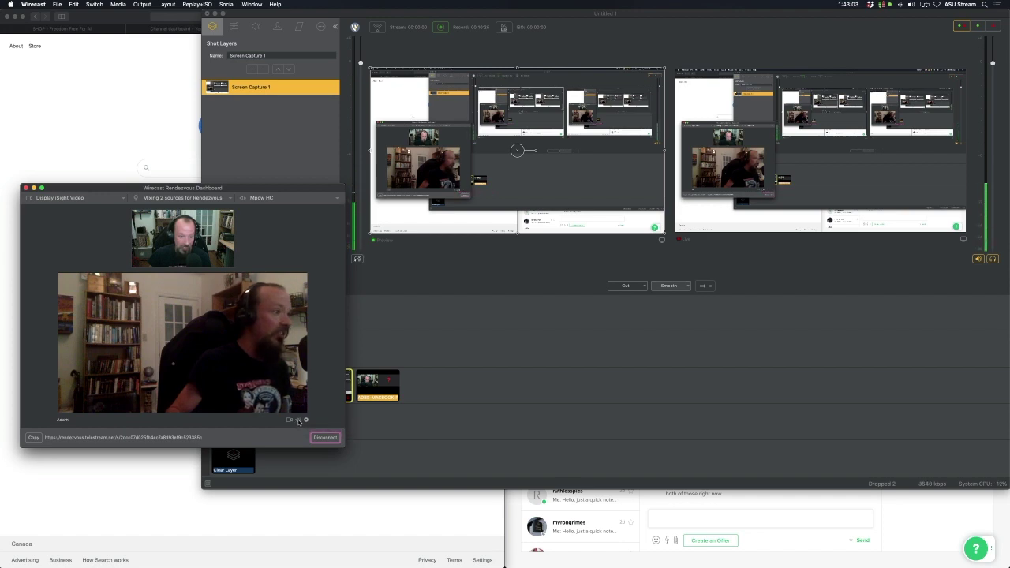
pyautogui.click(73, 198)
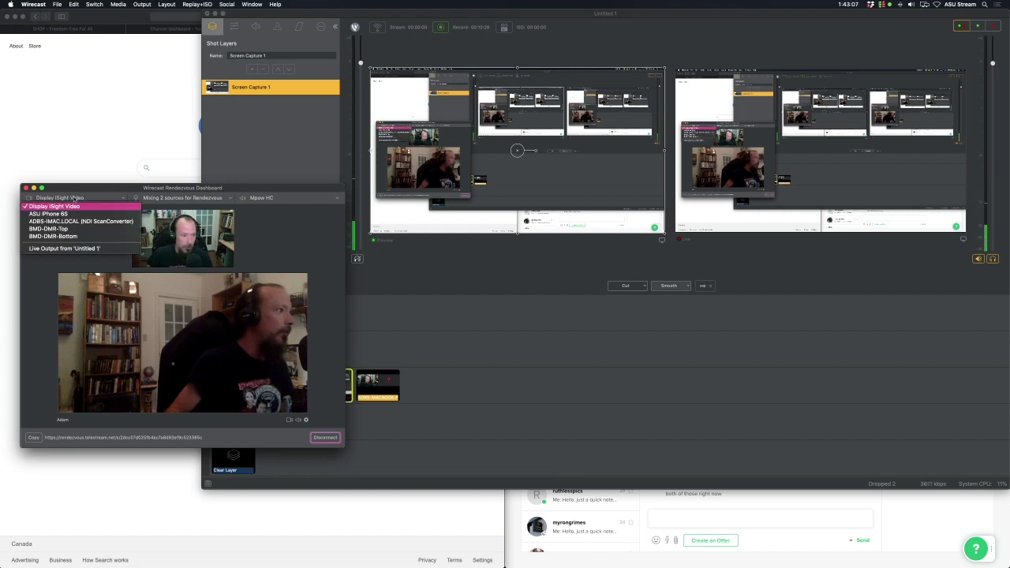
pyautogui.click(106, 249)
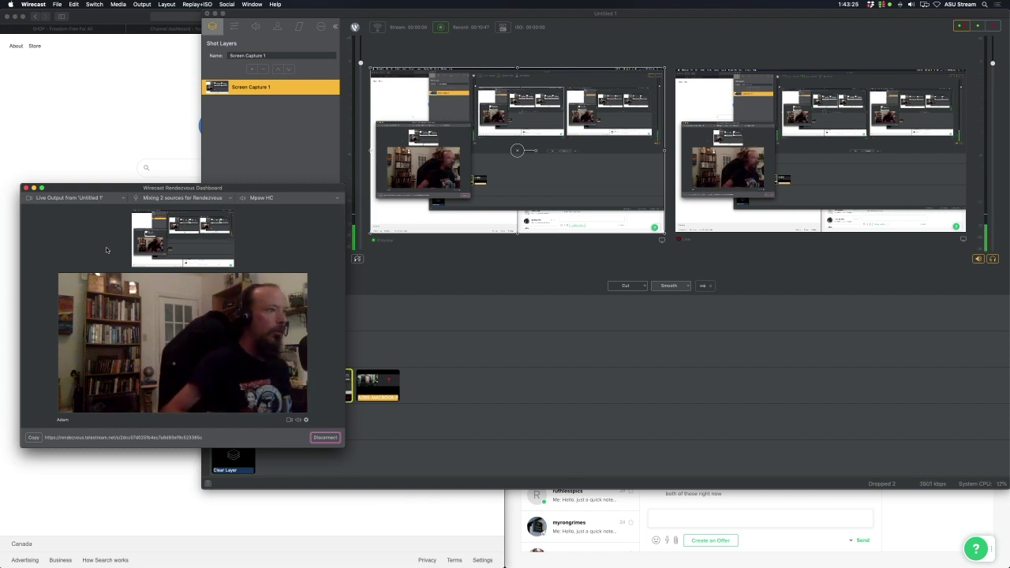
pyautogui.click(401, 379)
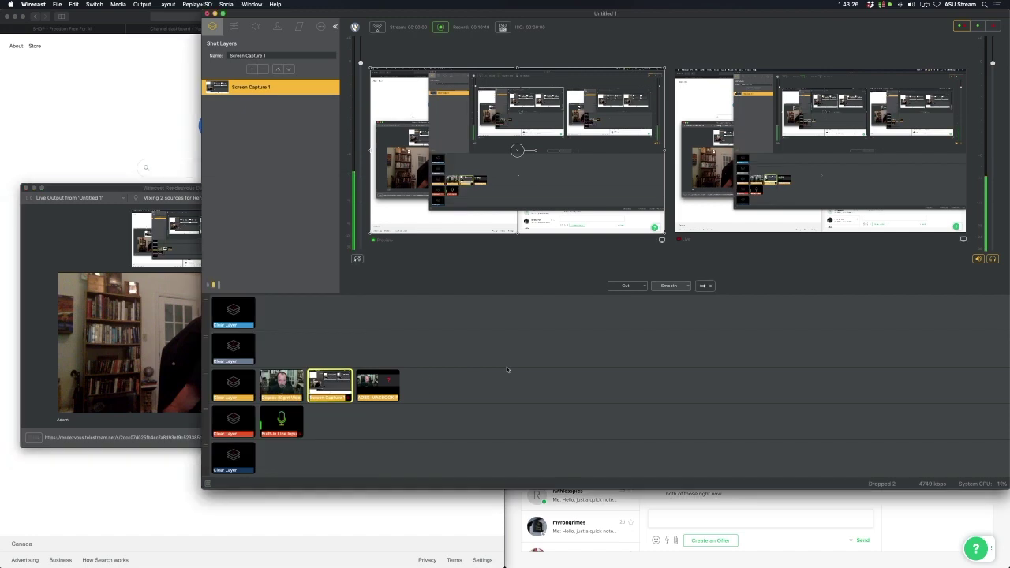
# Step: In the side-by-side shot, hide the Skype layer and add the connected Rendezvous guest as a new layer
pyautogui.click(394, 383)
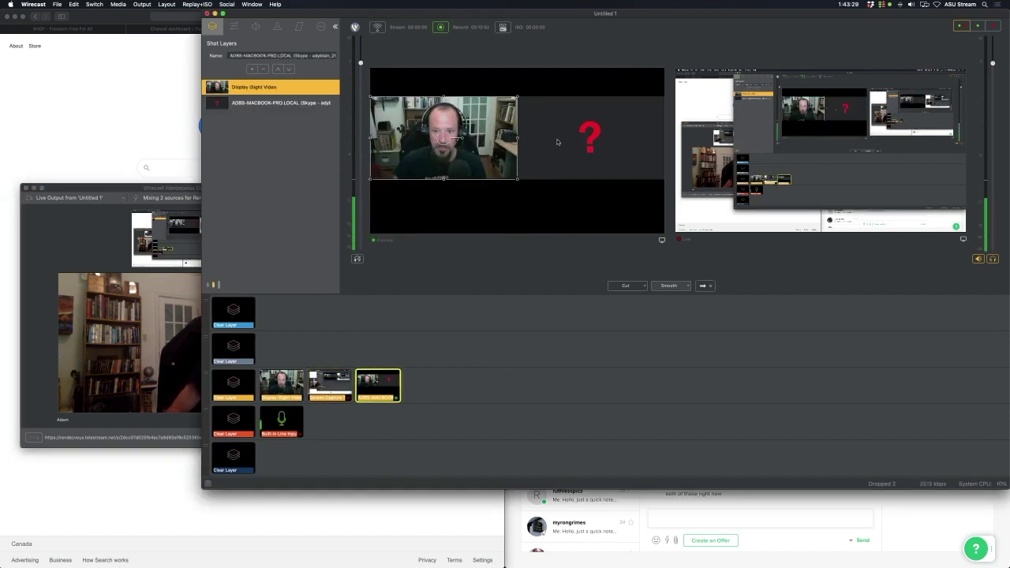
pyautogui.click(255, 103)
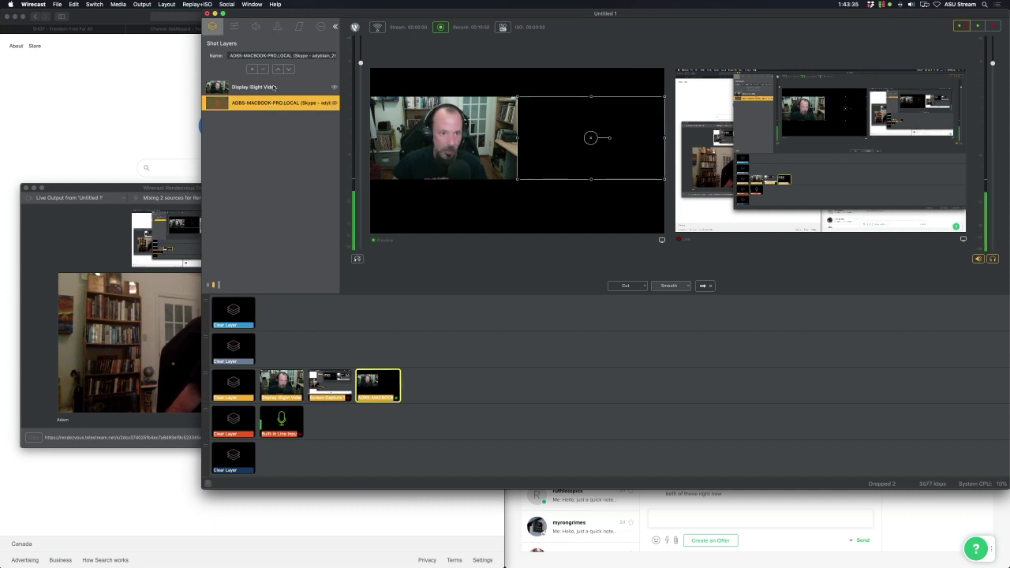
pyautogui.click(250, 70)
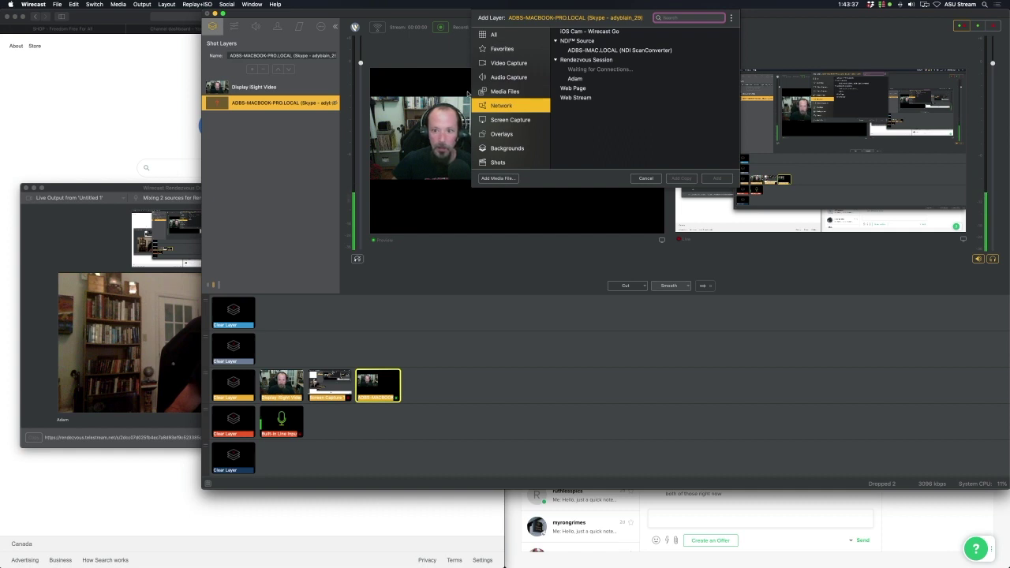
pyautogui.click(599, 79)
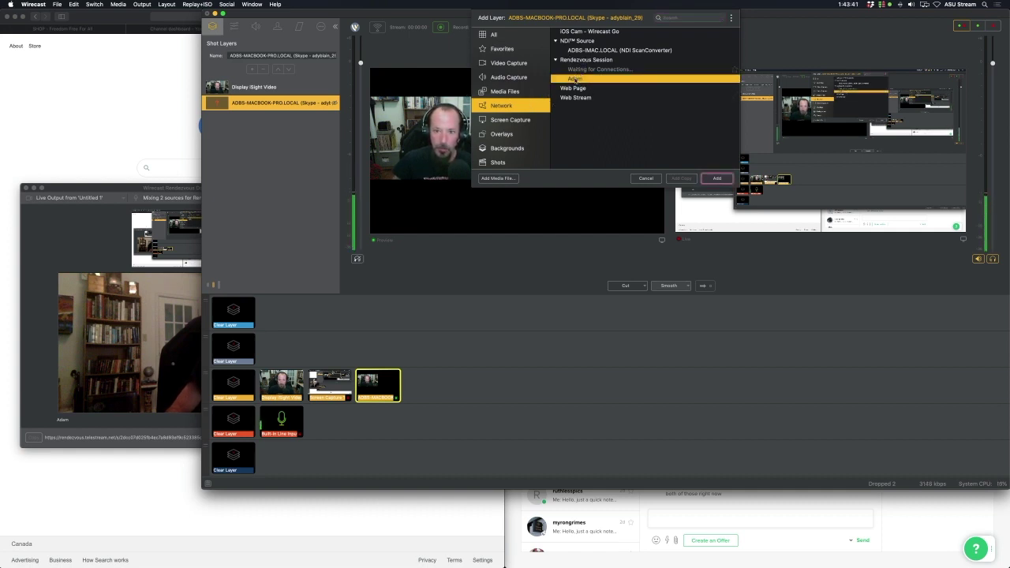
pyautogui.moveTo(144, 195); pyautogui.dragTo(142, 196)
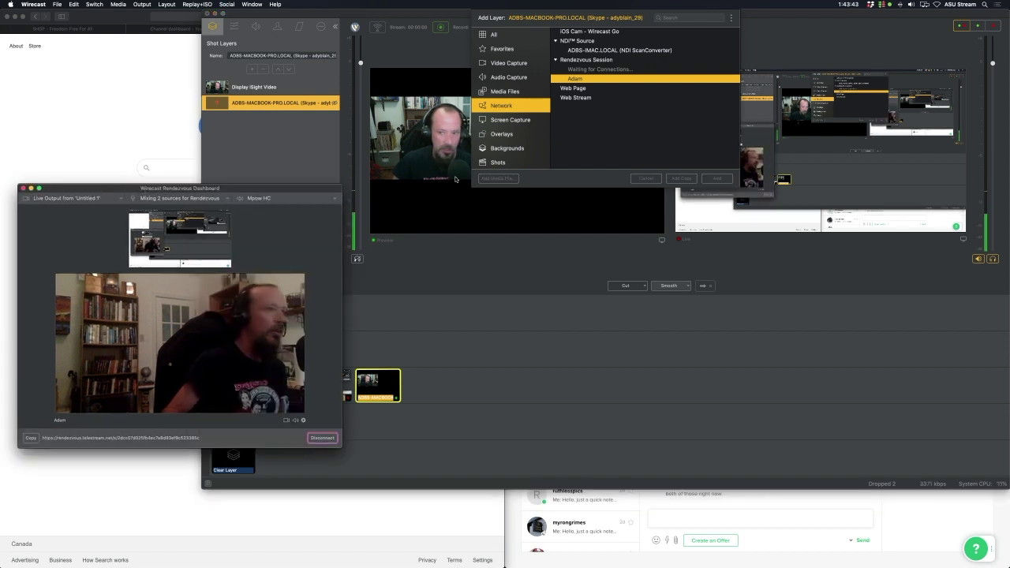
pyautogui.click(629, 124)
pyautogui.click(716, 179)
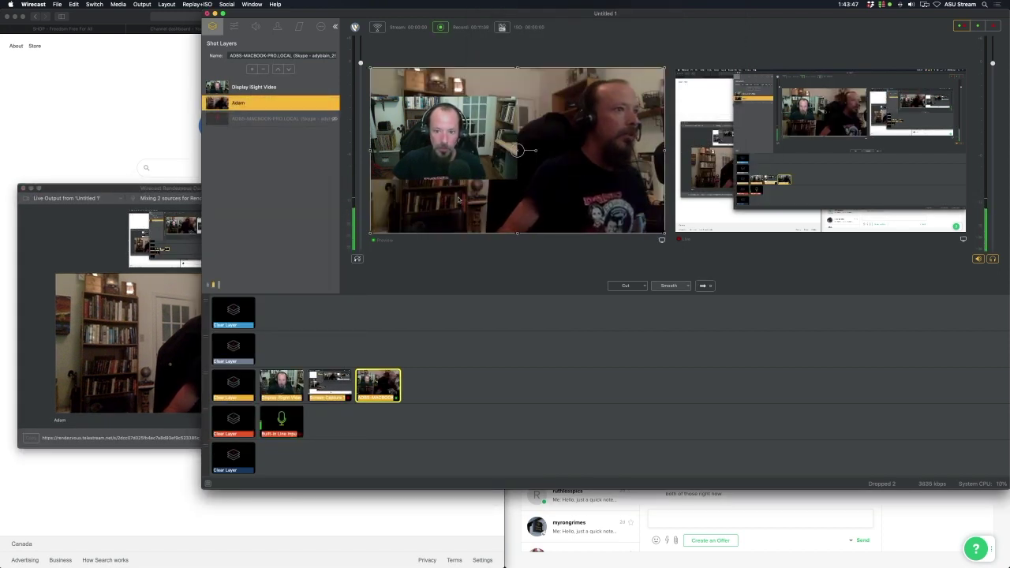
# Step: Shrink the guest's layer to half the frame width, align it beside the webcam video, and take the shot live
pyautogui.moveTo(374, 233); pyautogui.dragTo(516, 150)
pyautogui.moveTo(571, 125); pyautogui.dragTo(571, 155)
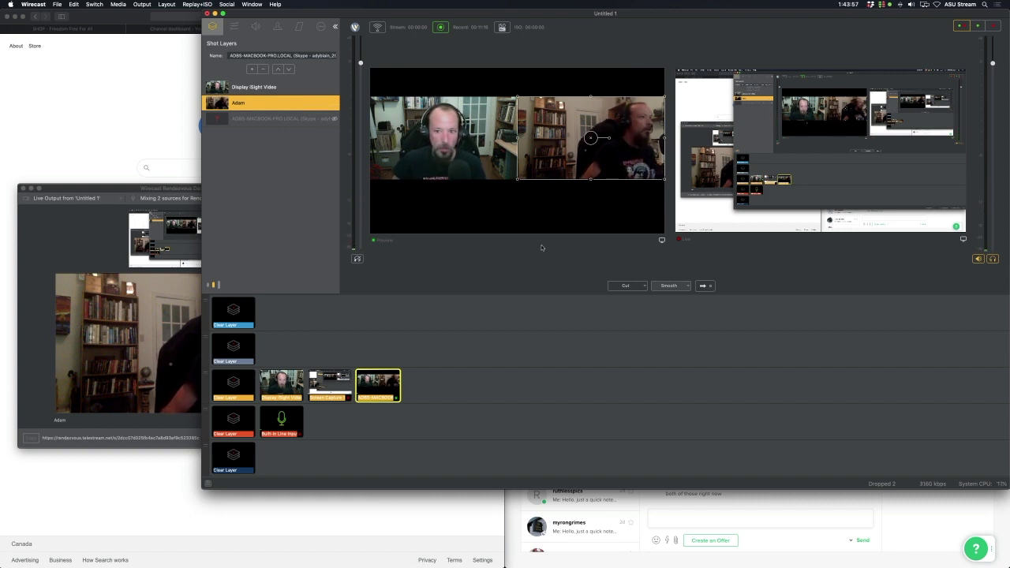
pyautogui.click(704, 286)
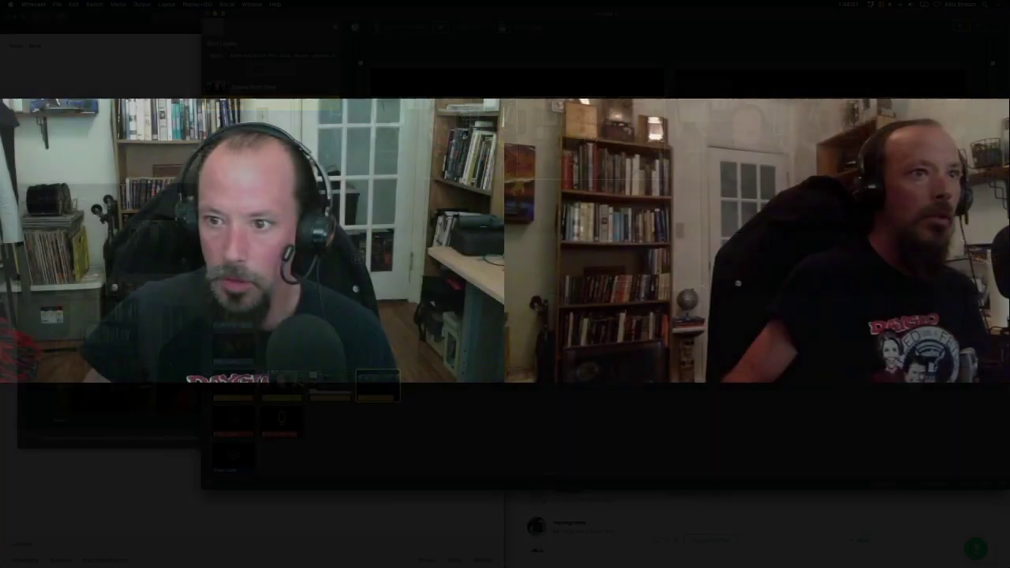